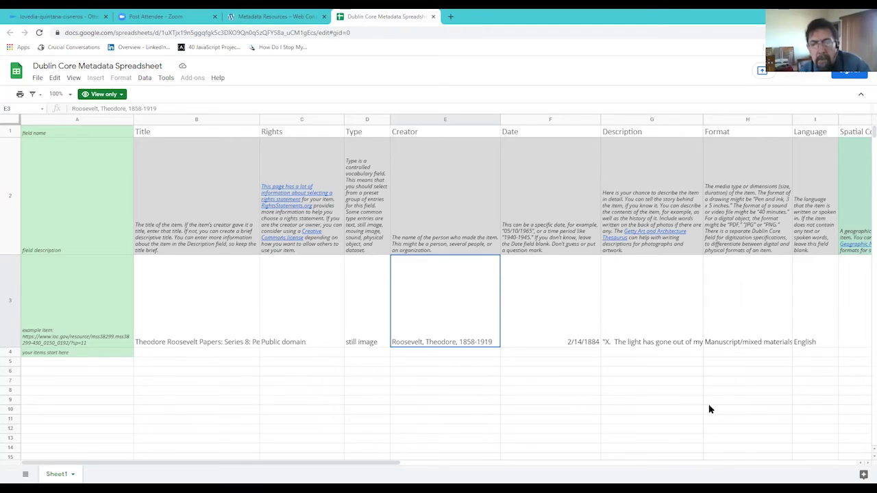
Examine the sample item's Date and Description entries in row 3 of the Dublin Core spreadsheet
{"action": "mouse_move", "coordinate": [863, 187]}
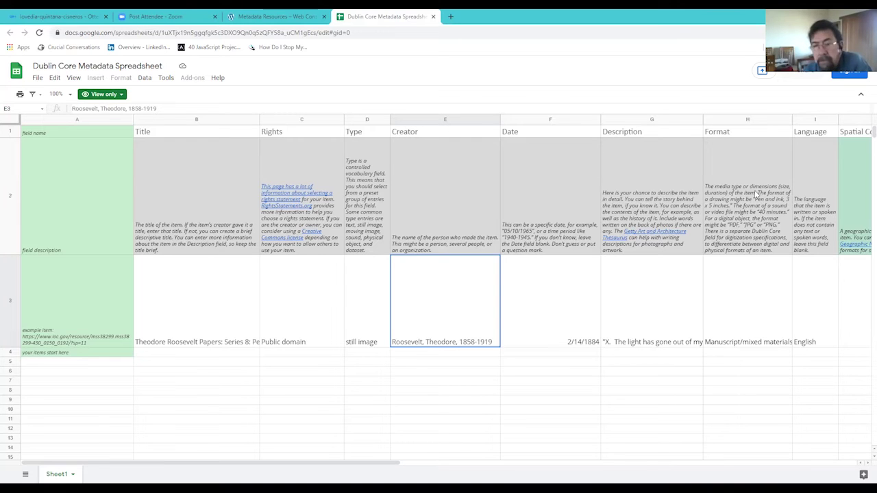
{"action": "left_click", "coordinate": [573, 304]}
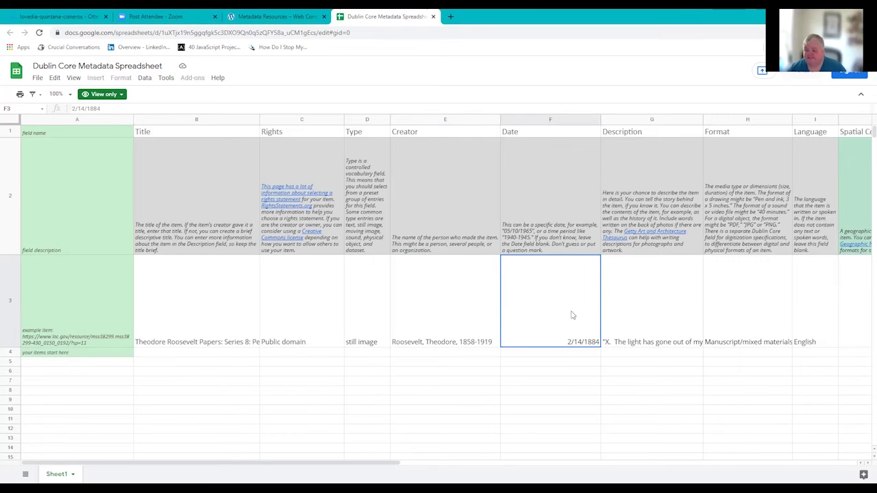
{"action": "left_click", "coordinate": [641, 310]}
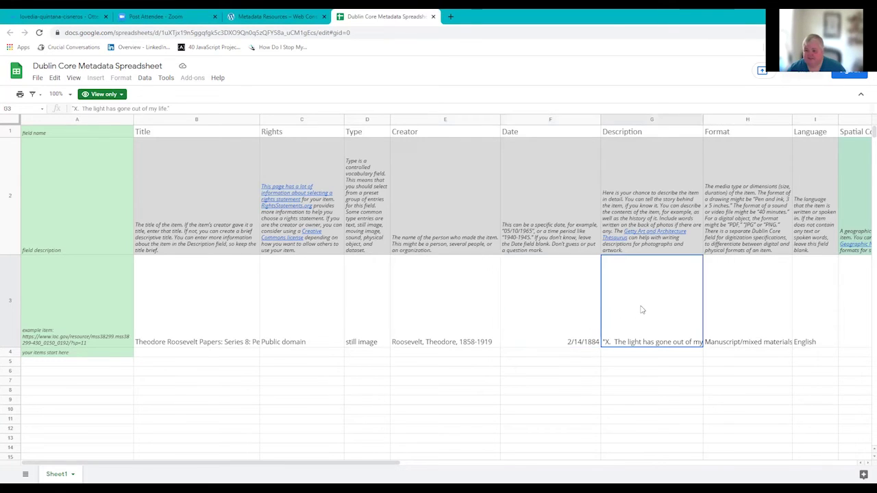
{"action": "left_click", "coordinate": [571, 308]}
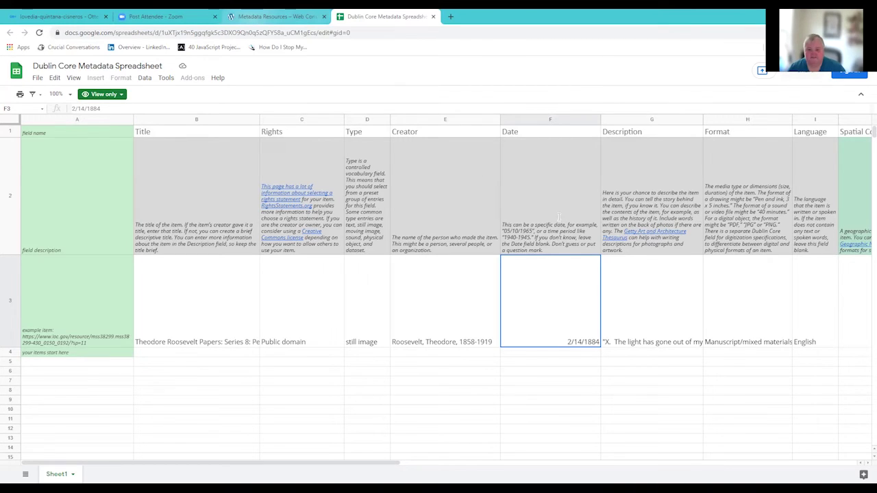
Look over the opening of the Metadata Resources page and select the Dublin Core spreadsheet's web address
{"action": "key", "text": "ctrl+shift+Tab"}
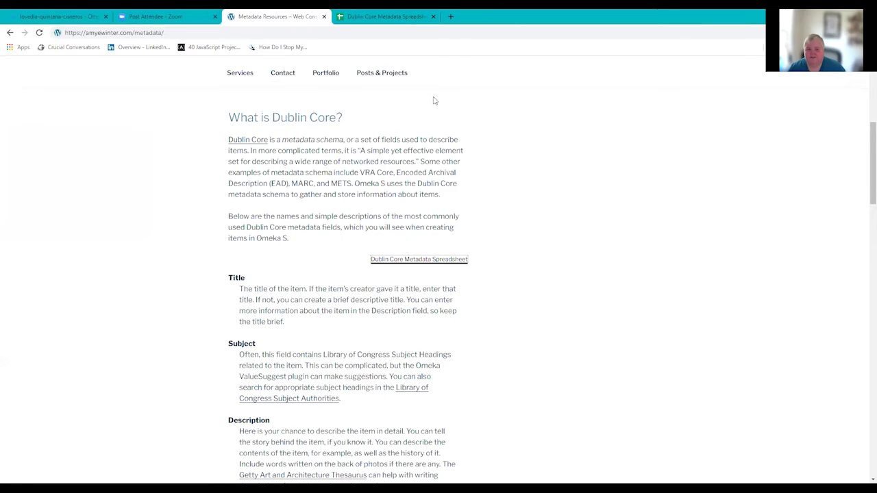
{"action": "scroll", "coordinate": [433, 100], "scroll_direction": "up", "scroll_amount": 5}
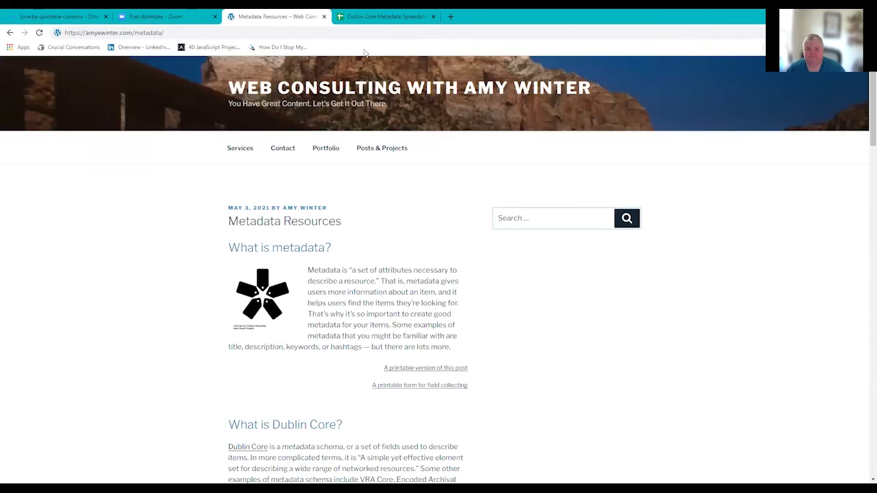
{"action": "key", "text": "ctrl+Tab"}
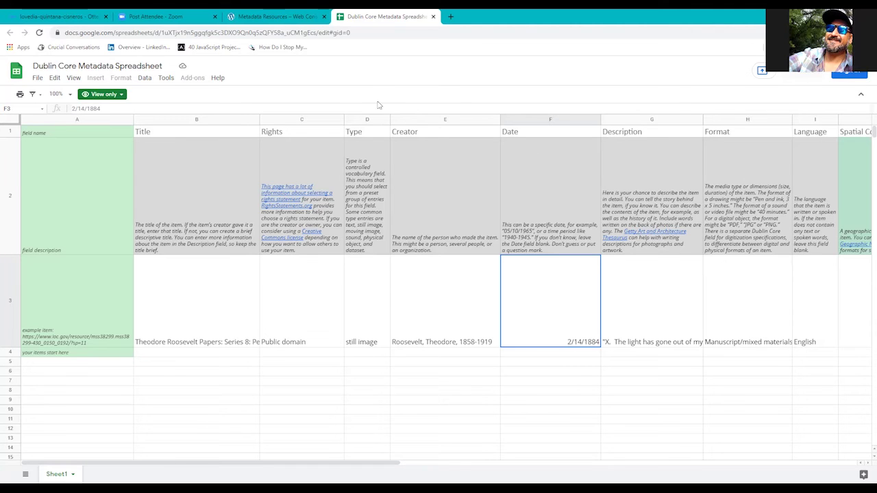
{"action": "left_click", "coordinate": [367, 34]}
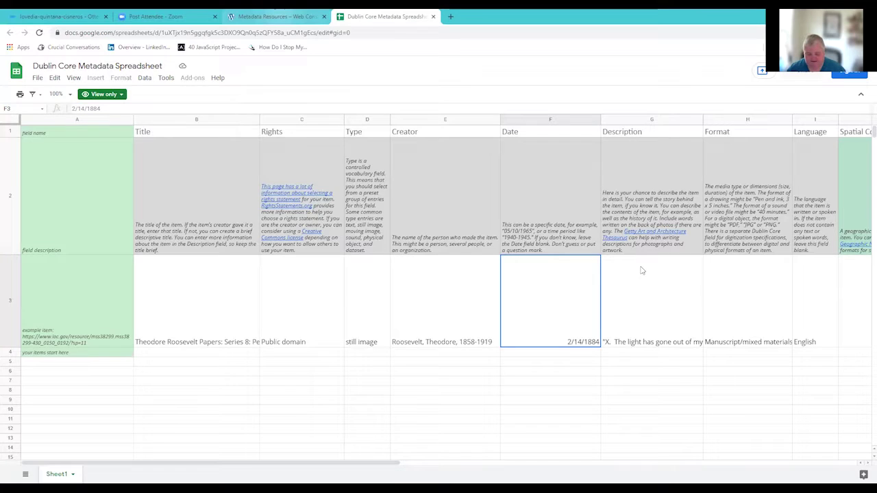
{"action": "key", "text": "ctrl+shift+Tab"}
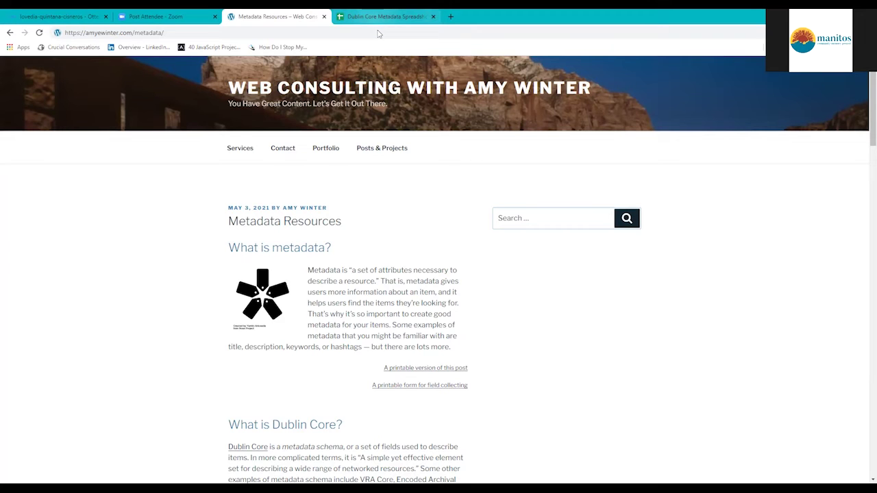
{"action": "left_click", "coordinate": [416, 382]}
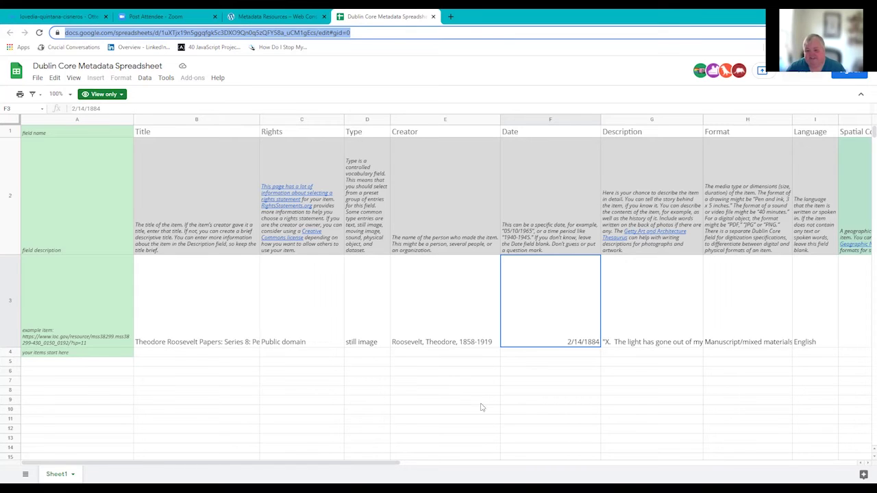
Examine the sample item's Description and Format entries and the guidance for the Format field
{"action": "left_click", "coordinate": [621, 311]}
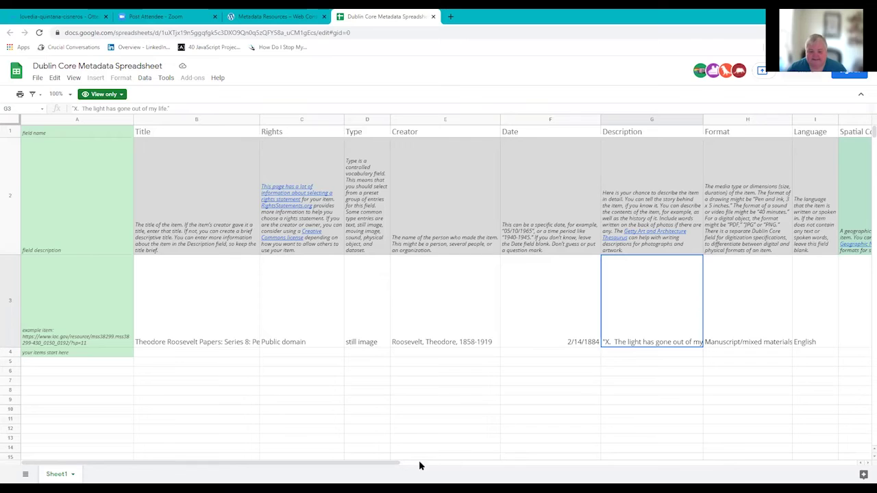
{"action": "left_click_drag", "start_coordinate": [393, 466], "coordinate": [491, 472]}
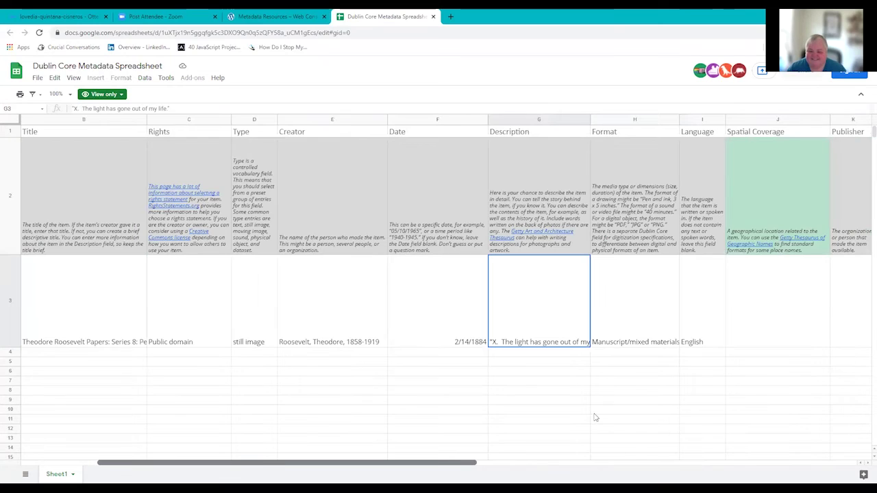
{"action": "left_click", "coordinate": [625, 317]}
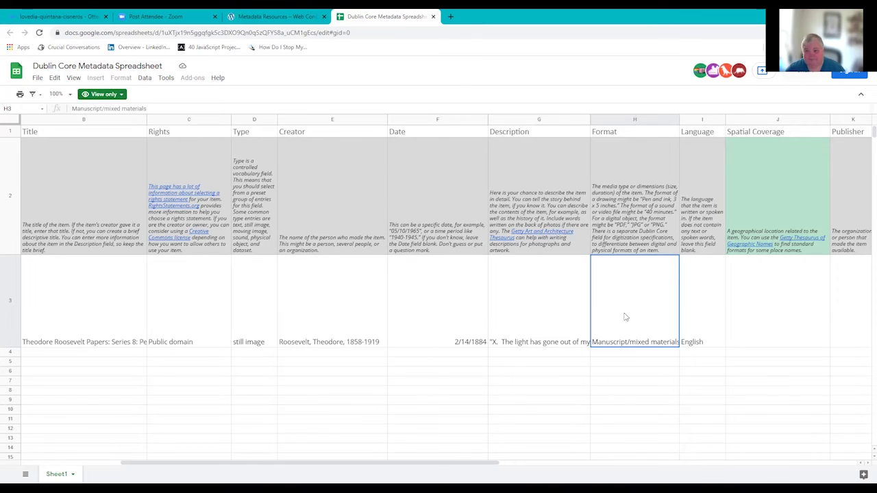
{"action": "left_click", "coordinate": [557, 305]}
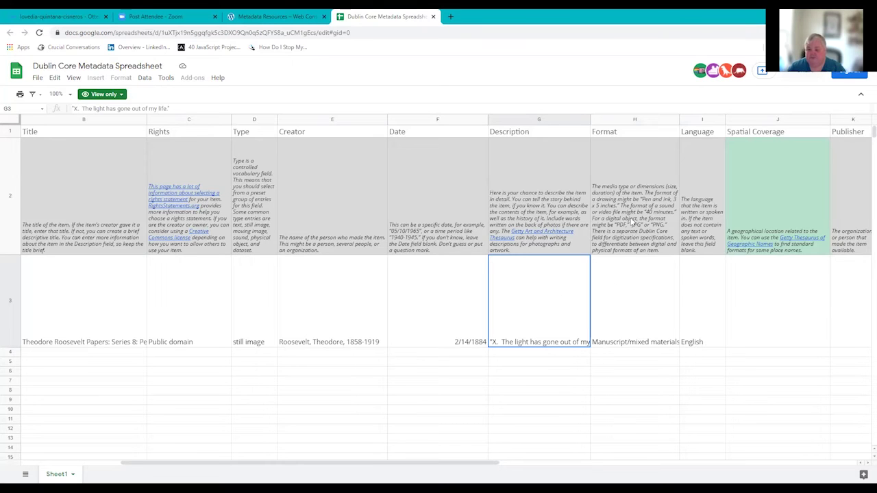
{"action": "left_click", "coordinate": [622, 174]}
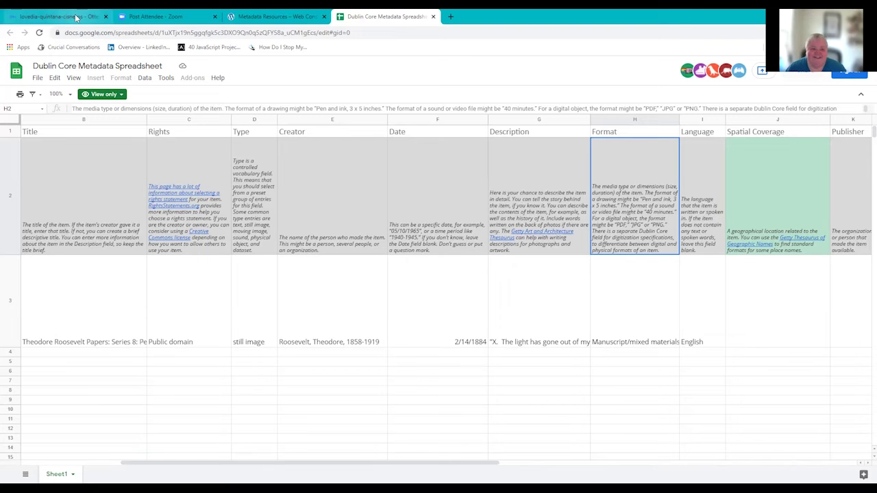
Switch to Otter.ai and view the existing conversation transcript with its match for "put"
{"action": "key", "text": "ctrl+1"}
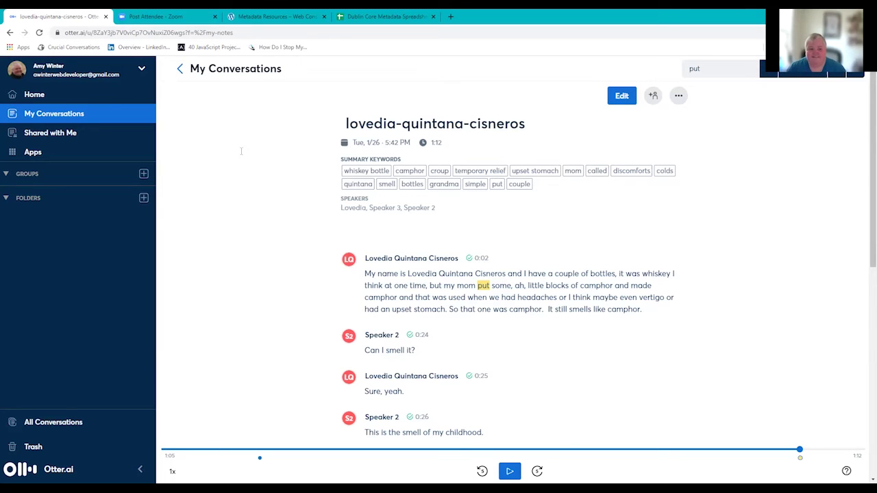
{"action": "key", "text": "Return"}
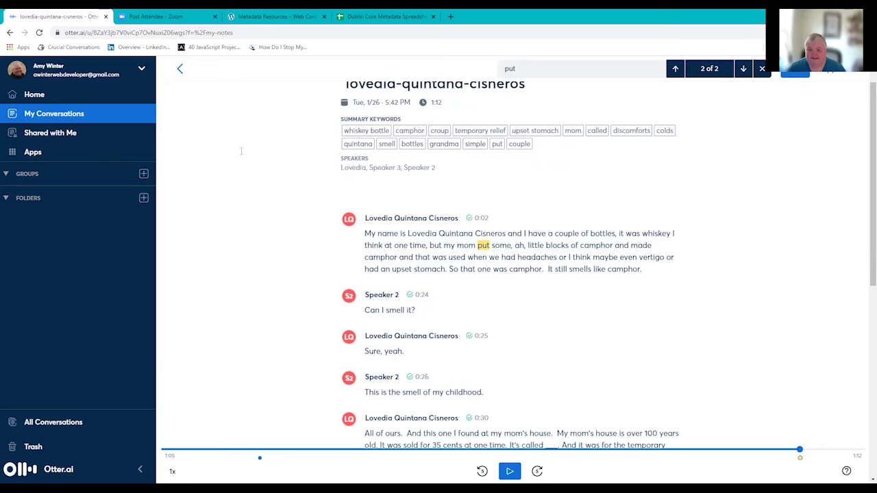
{"action": "key", "text": "Escape"}
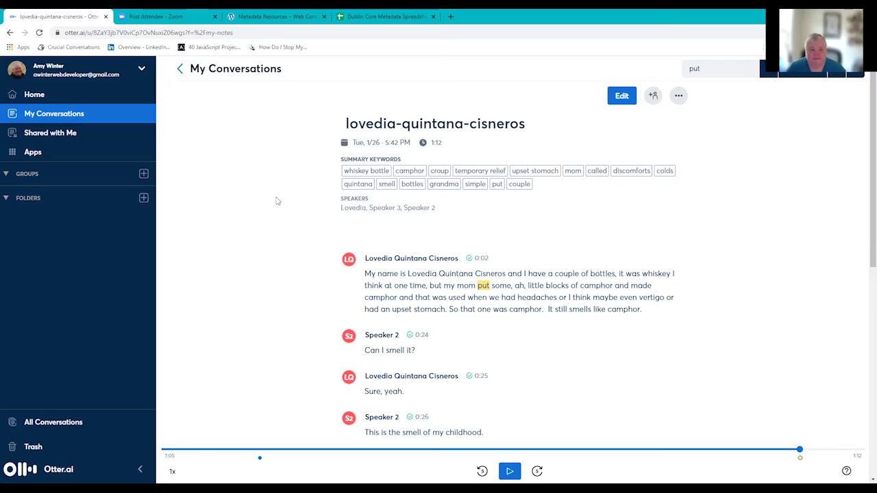
Start an audio/video import from the Otter.ai home page and browse for a file
{"action": "left_click", "coordinate": [37, 98]}
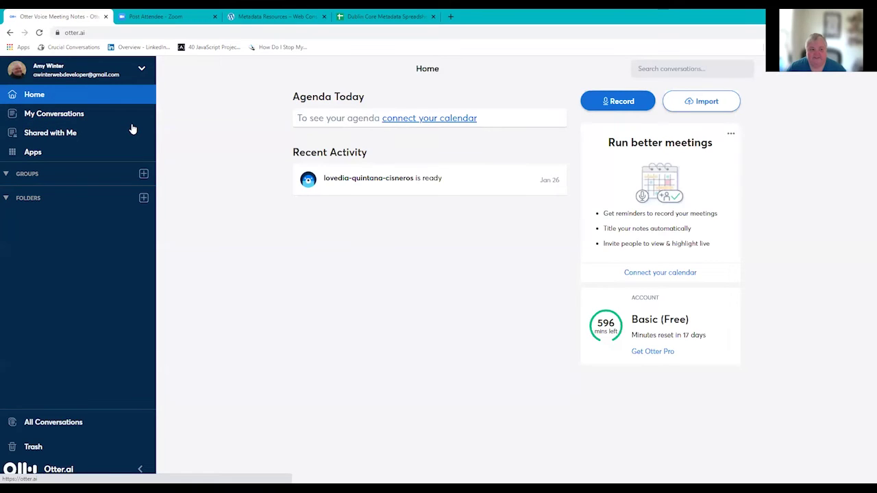
{"action": "left_click", "coordinate": [702, 103]}
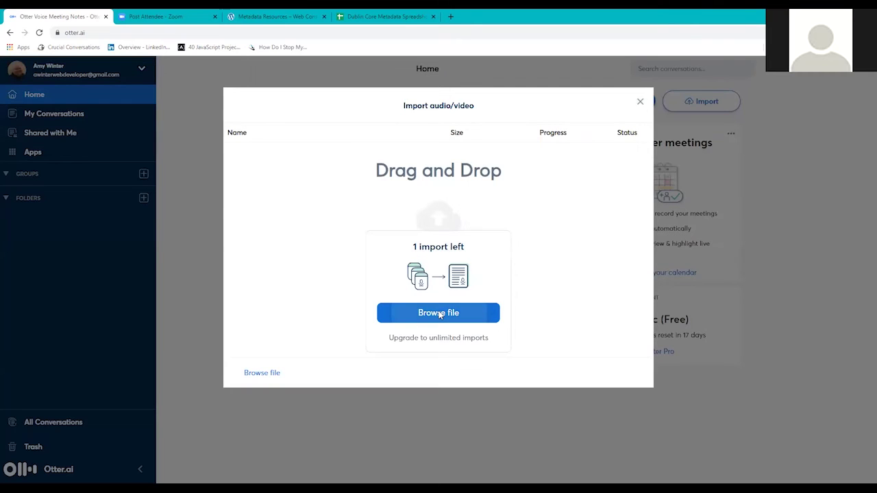
{"action": "left_click", "coordinate": [439, 315]}
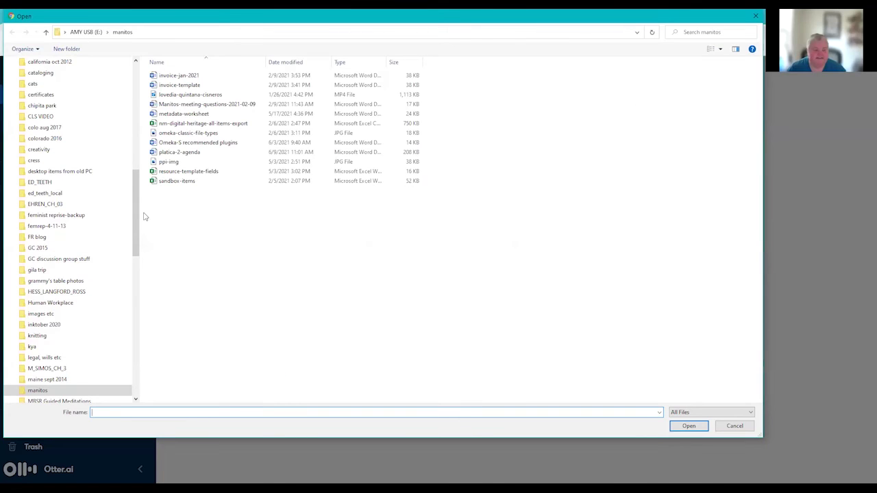
Import the cropped oral history interview from the 4K Video Downloader folder in Videos and finish the import
{"action": "scroll", "coordinate": [53, 137], "scroll_direction": "up", "scroll_amount": 9}
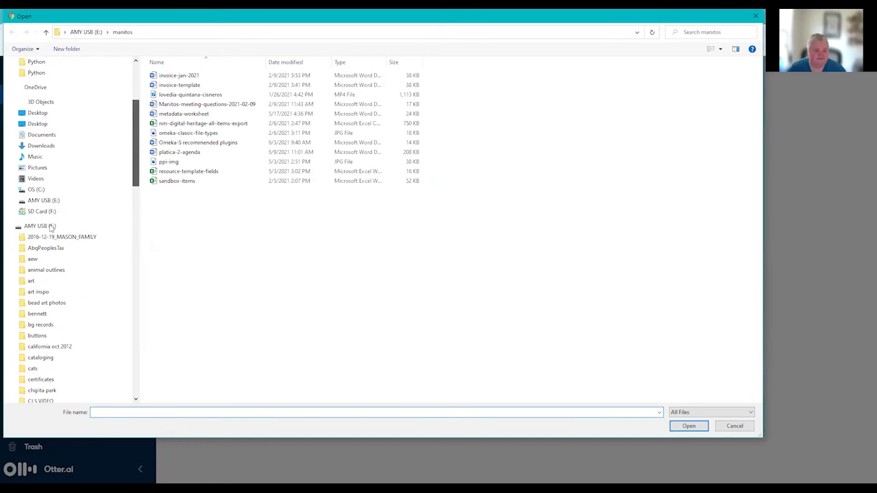
{"action": "scroll", "coordinate": [52, 233], "scroll_direction": "up", "scroll_amount": 4}
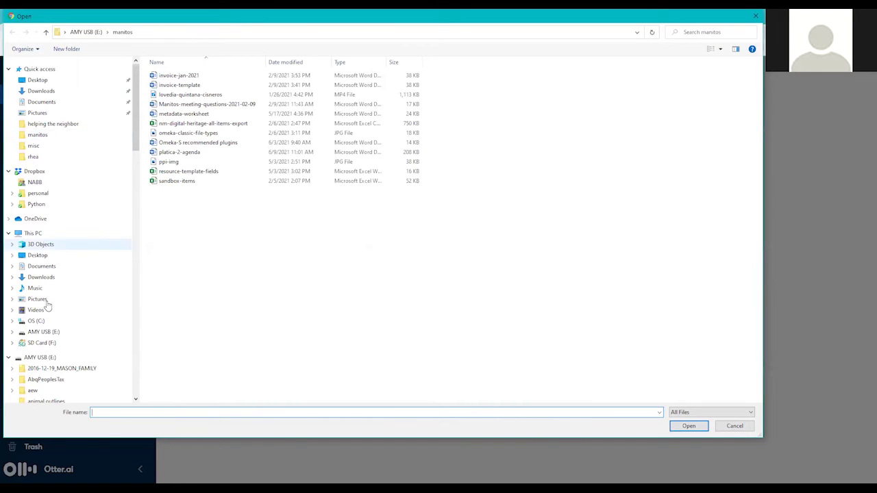
{"action": "left_click", "coordinate": [46, 302]}
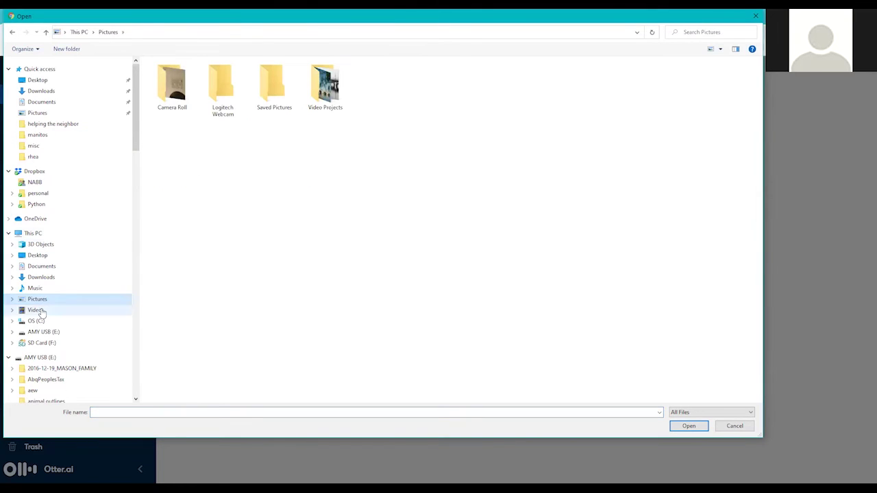
{"action": "left_click", "coordinate": [39, 311]}
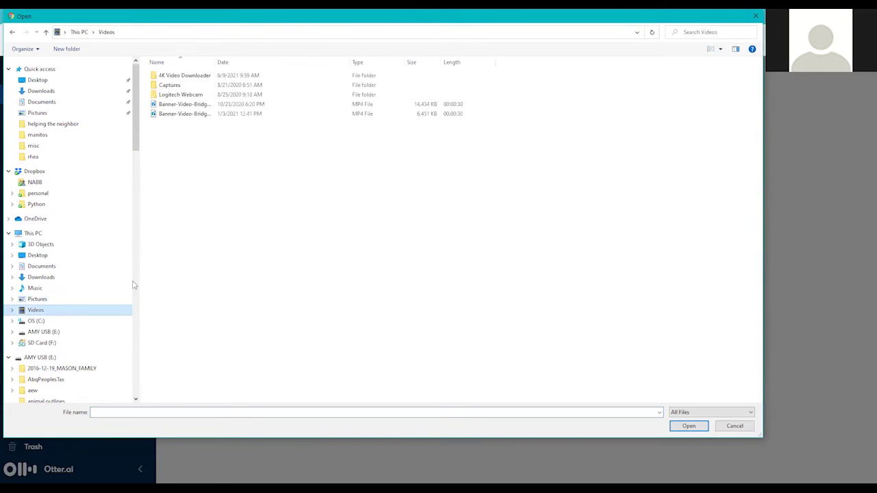
{"action": "double_click", "coordinate": [178, 76]}
{"action": "left_click", "coordinate": [184, 85]}
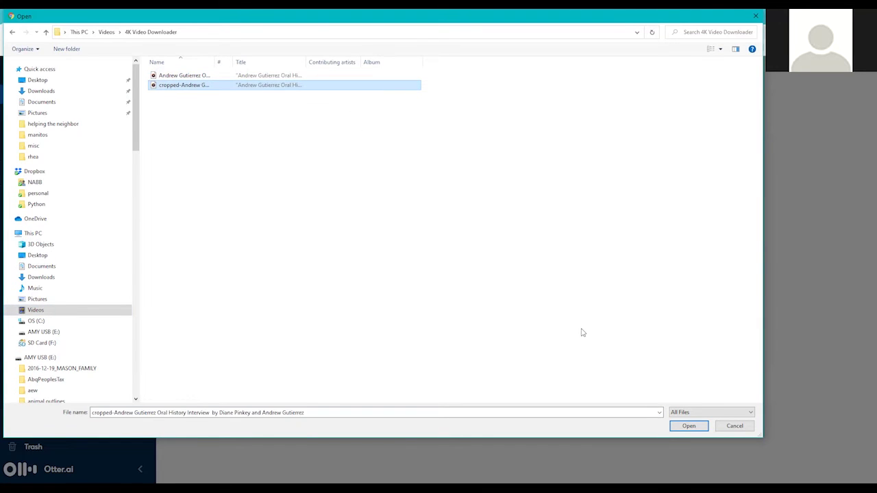
{"action": "left_click", "coordinate": [701, 428]}
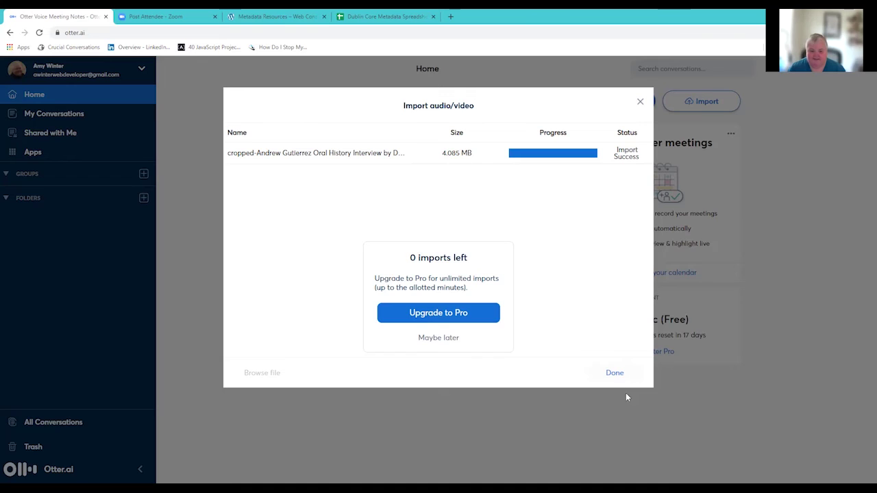
{"action": "left_click", "coordinate": [615, 375]}
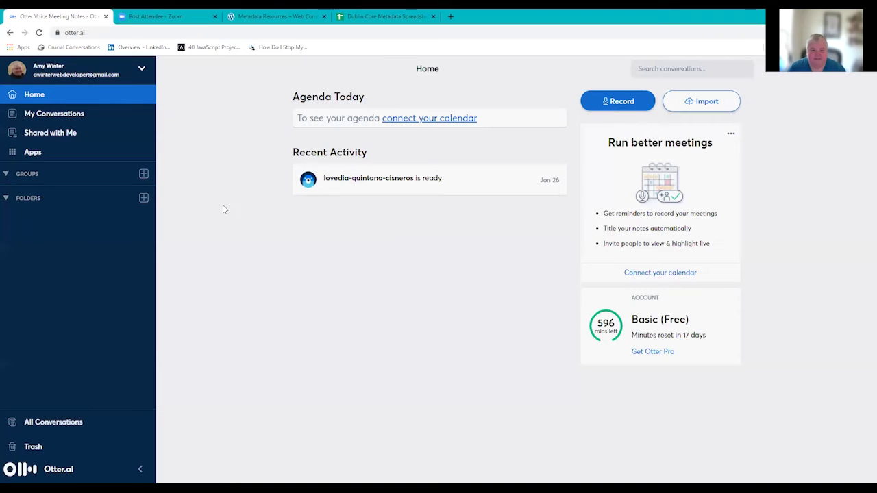
Open the imported interview's transcript in My Conversations and play the start of its recording alongside the text, pausing in Speaker 2's first passage
{"action": "left_click", "coordinate": [65, 115]}
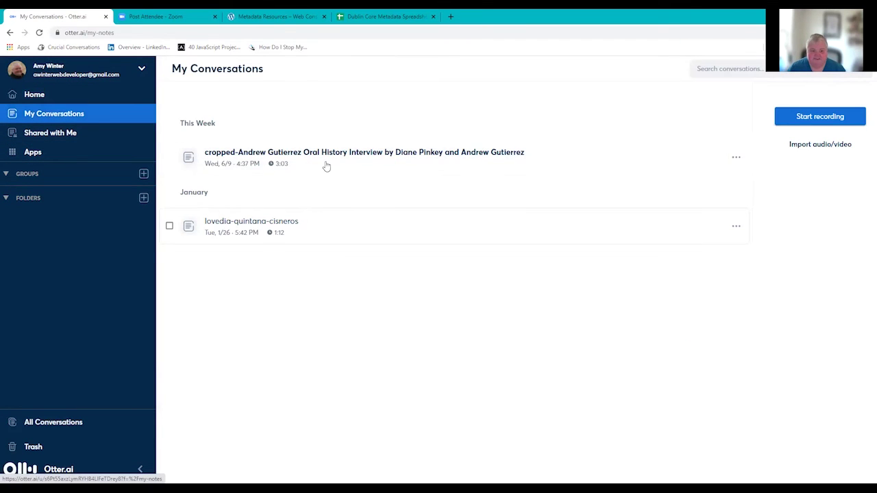
{"action": "left_click", "coordinate": [329, 153]}
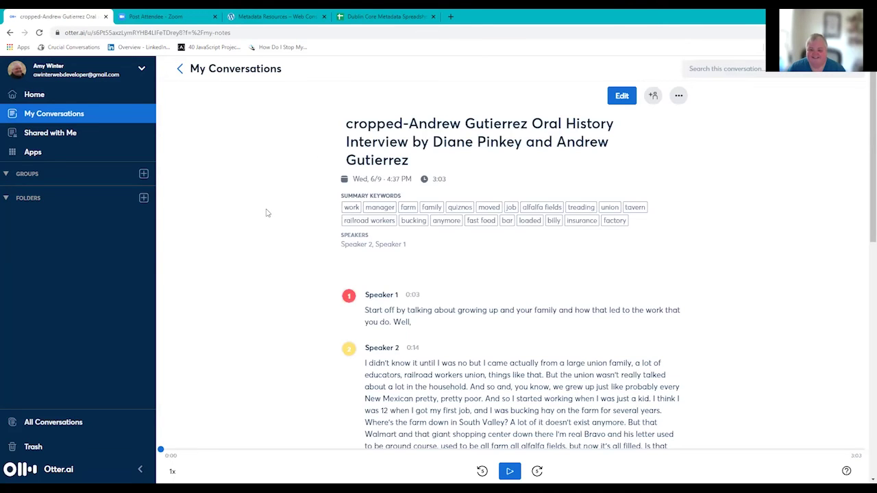
{"action": "scroll", "coordinate": [266, 219], "scroll_direction": "down", "scroll_amount": 1}
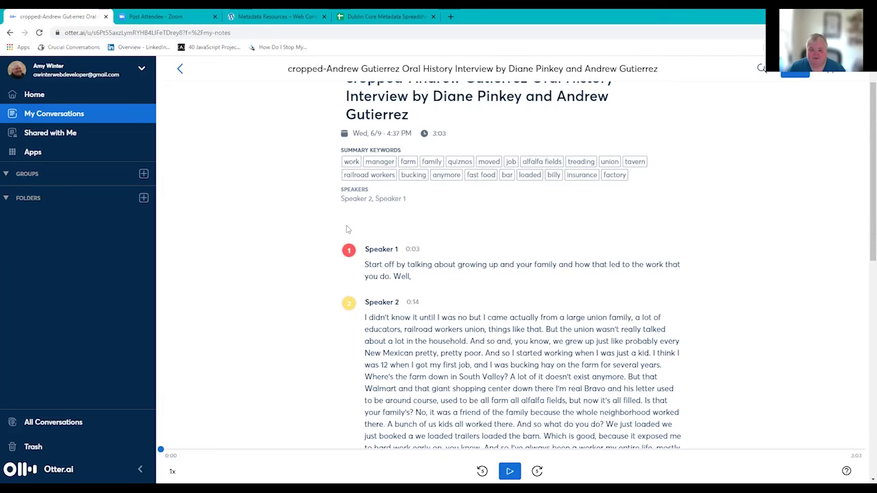
{"action": "scroll", "coordinate": [441, 212], "scroll_direction": "down", "scroll_amount": 2}
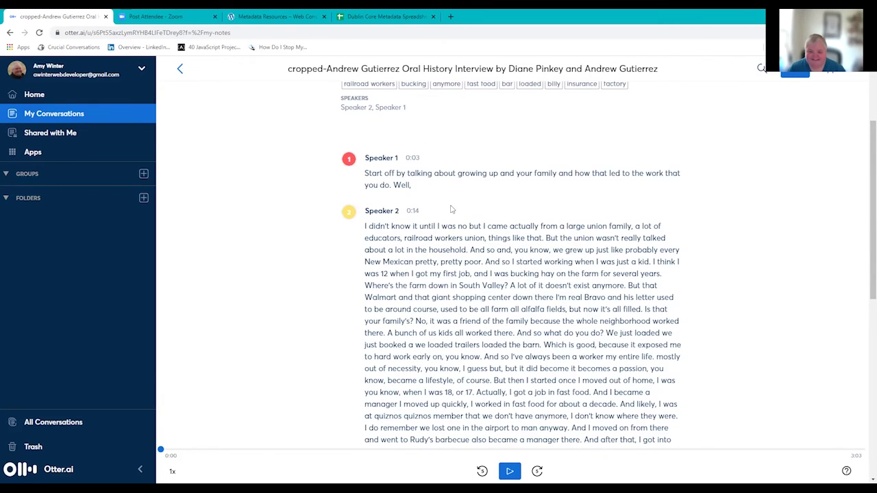
{"action": "scroll", "coordinate": [459, 226], "scroll_direction": "down", "scroll_amount": 1}
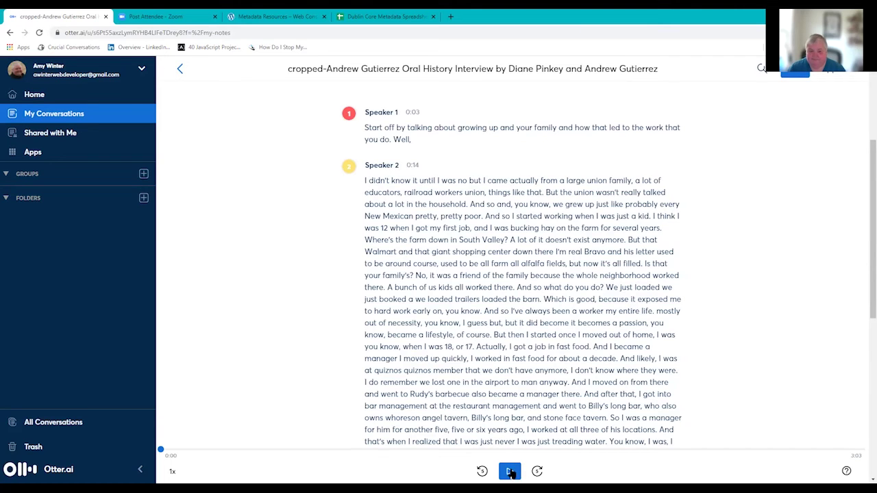
{"action": "left_click", "coordinate": [510, 472]}
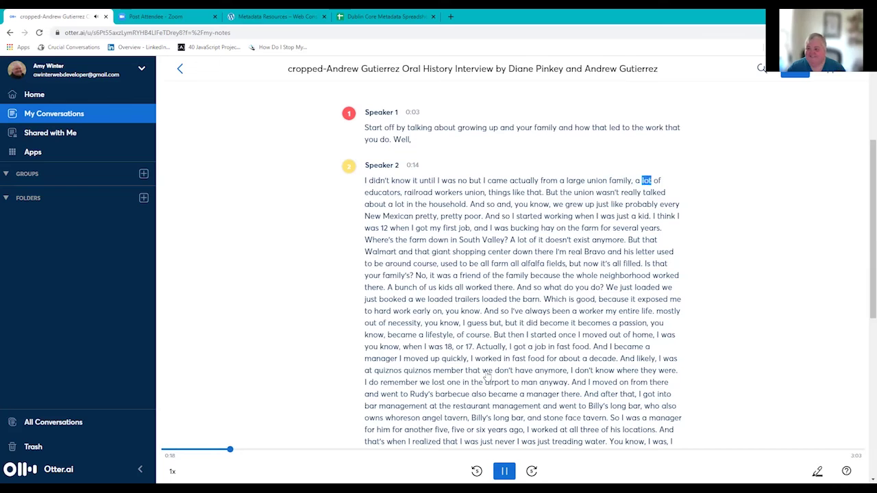
{"action": "key", "text": "space"}
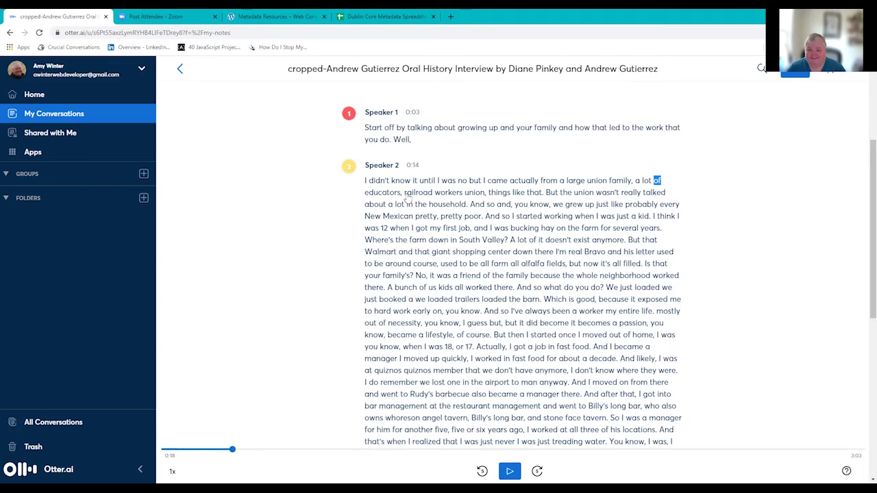
Replay the opening sentence of Speaker 2's first passage against its transcript, then pause the recording
{"action": "key", "text": "space"}
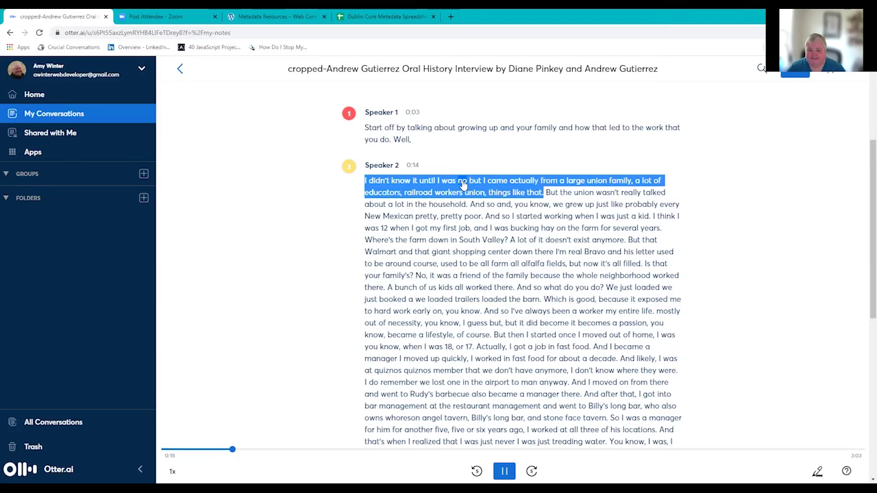
{"action": "mouse_move", "coordinate": [438, 189]}
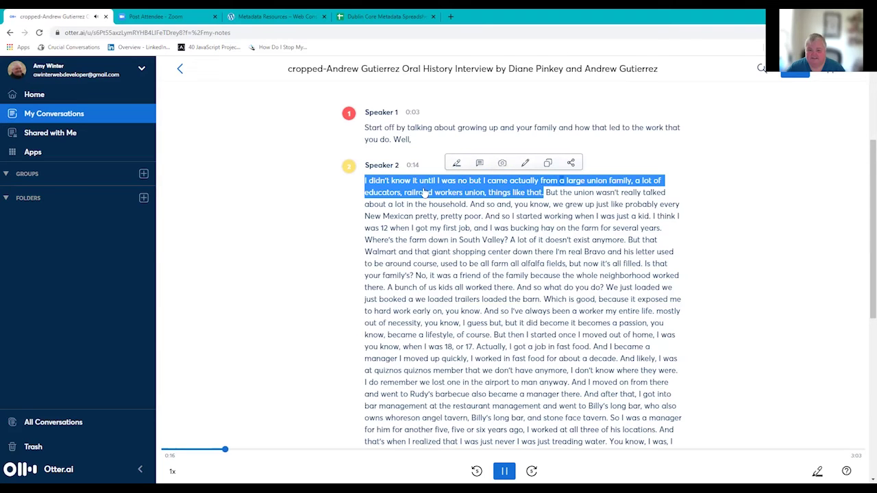
{"action": "key", "text": "space"}
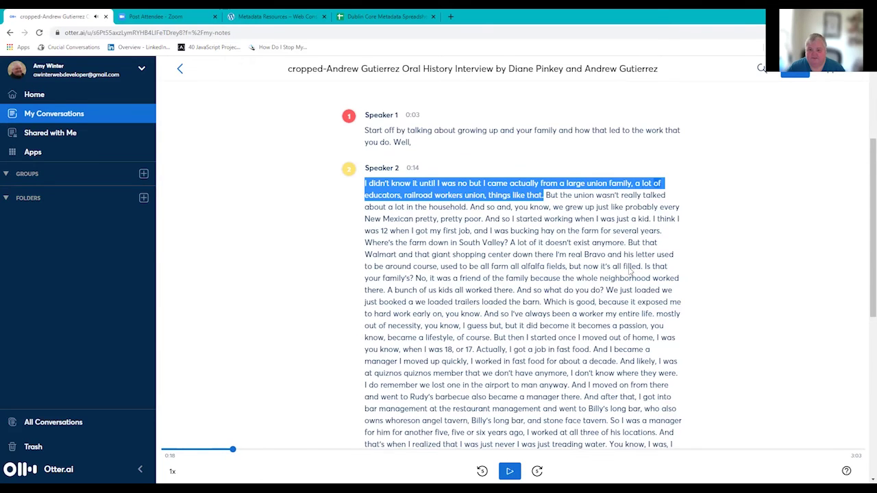
Examine the imported interview's summary keywords, speaker labels and the wording of Speaker 2's long passage for transcription errors
{"action": "scroll", "coordinate": [629, 271], "scroll_direction": "up", "scroll_amount": 3}
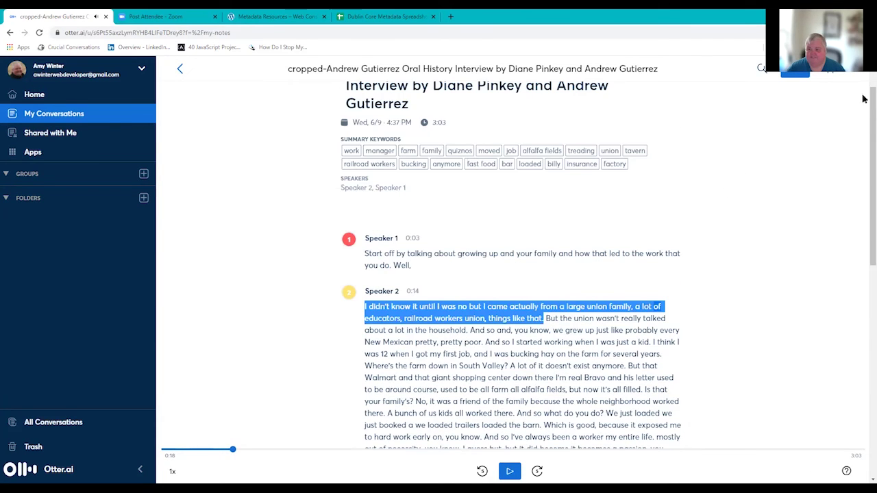
{"action": "scroll", "coordinate": [798, 73], "scroll_direction": "up", "scroll_amount": 1}
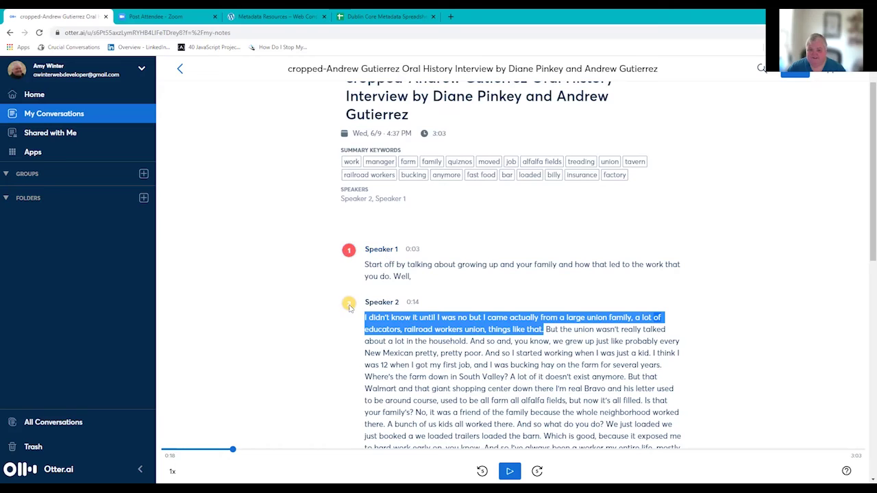
{"action": "scroll", "coordinate": [357, 341], "scroll_direction": "down", "scroll_amount": 1}
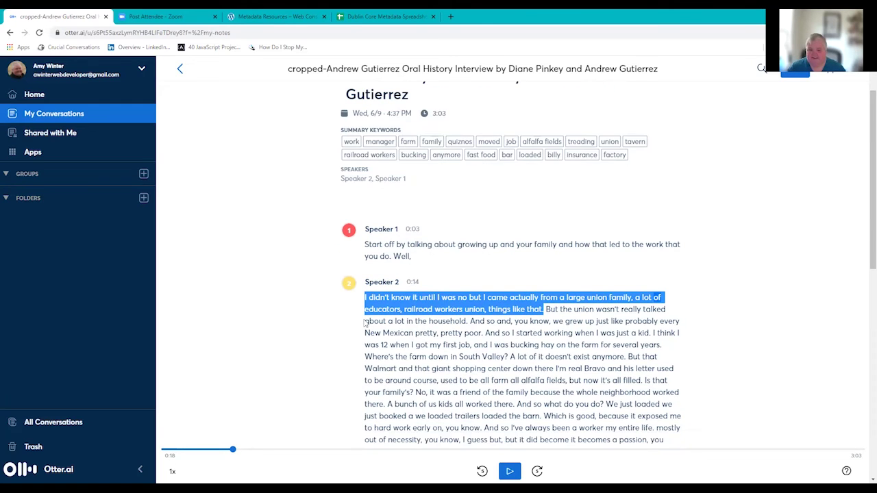
{"action": "scroll", "coordinate": [365, 322], "scroll_direction": "down", "scroll_amount": 3}
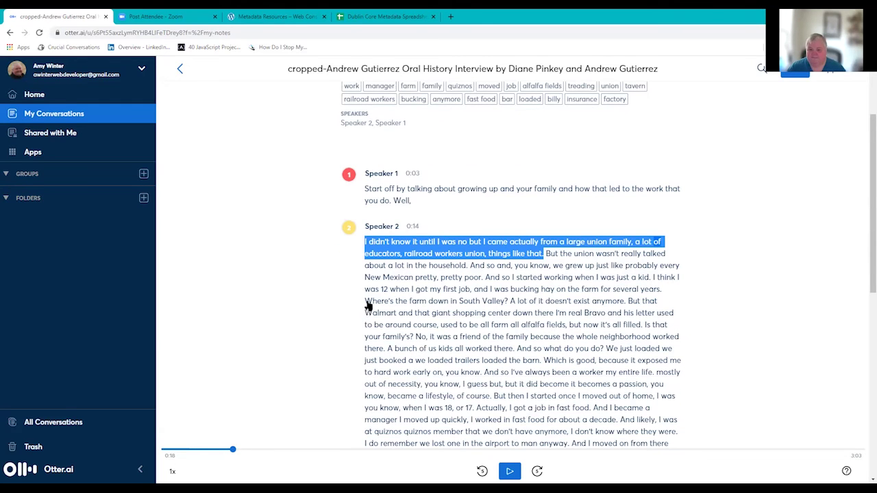
{"action": "scroll", "coordinate": [366, 305], "scroll_direction": "down", "scroll_amount": 3}
{"action": "scroll", "coordinate": [368, 307], "scroll_direction": "down", "scroll_amount": 3}
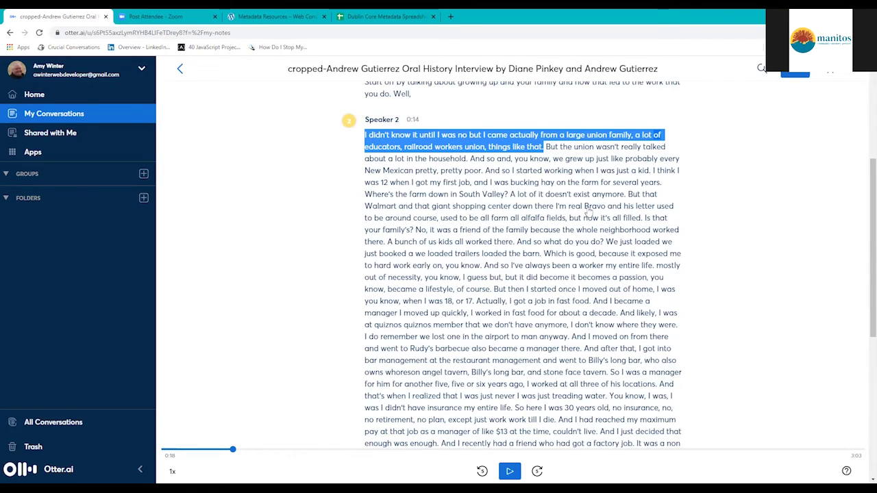
{"action": "scroll", "coordinate": [588, 213], "scroll_direction": "up", "scroll_amount": 1}
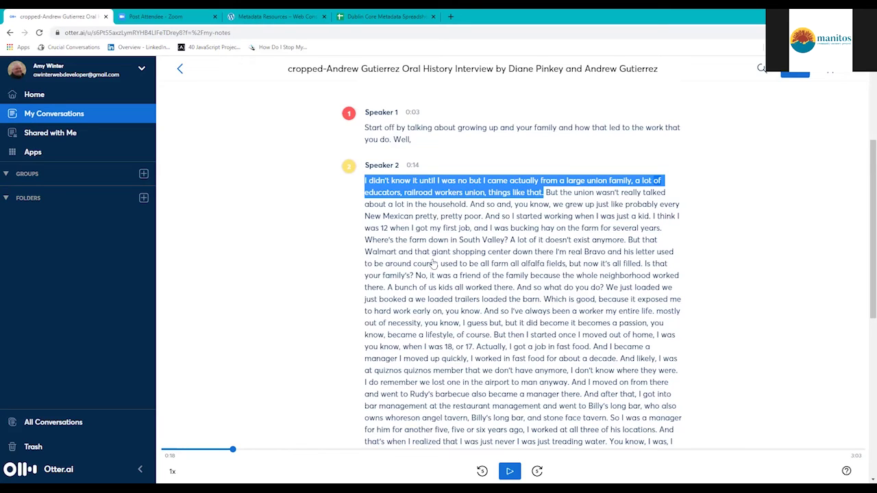
Open the January conversation from My Conversations and bring up the text export options for its transcript
{"action": "left_click", "coordinate": [70, 115]}
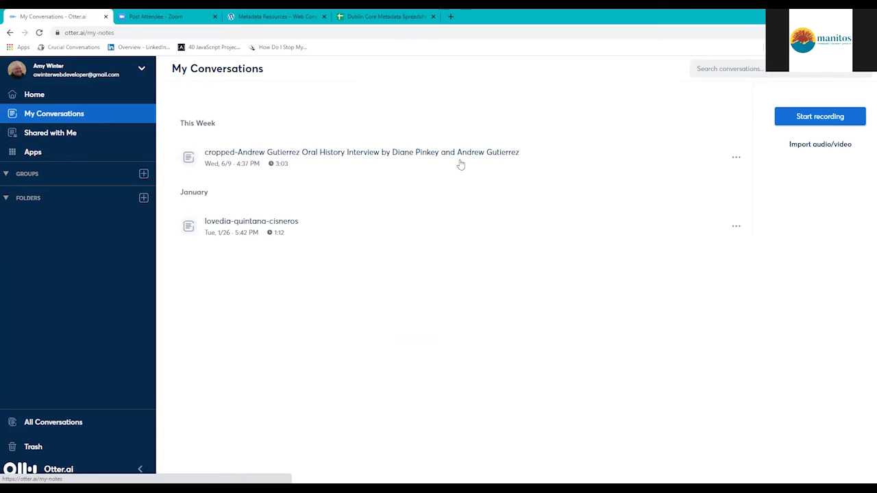
{"action": "left_click", "coordinate": [295, 224]}
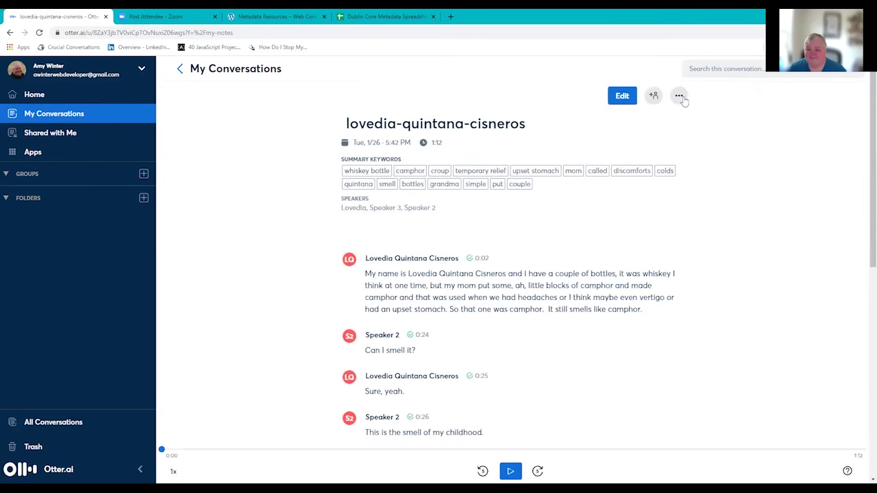
{"action": "left_click", "coordinate": [679, 97]}
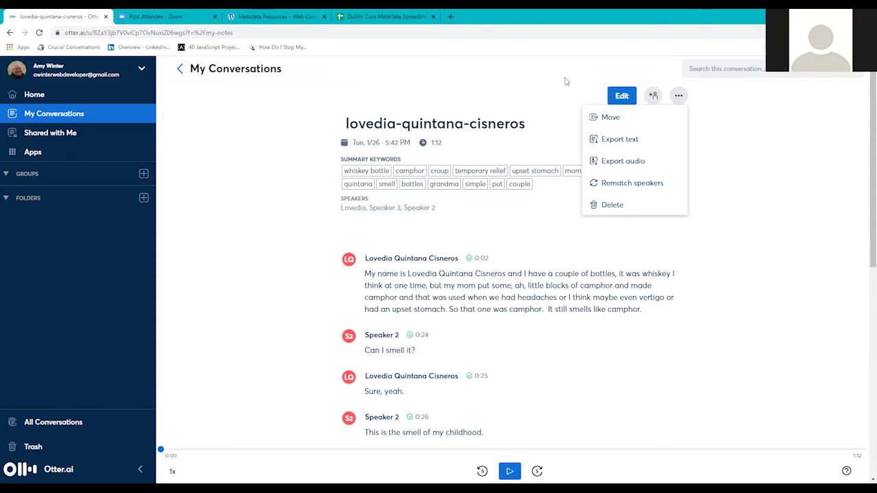
{"action": "left_click", "coordinate": [614, 140]}
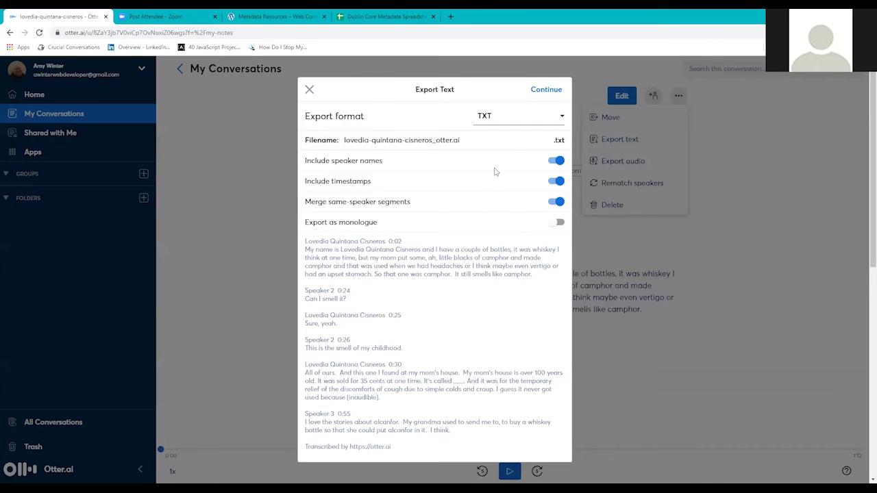
Check the available export formats, export the transcript as TXT with speaker names and timestamps, and open the downloaded file
{"action": "left_click", "coordinate": [561, 118]}
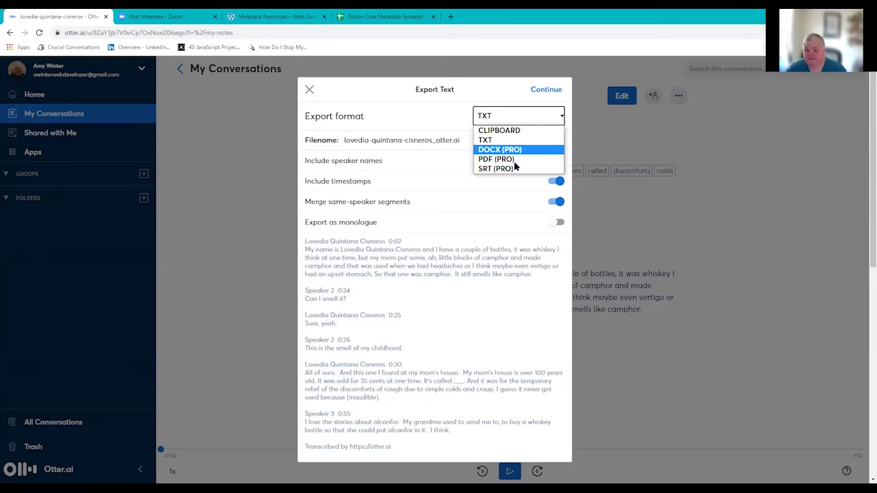
{"action": "left_click", "coordinate": [561, 120]}
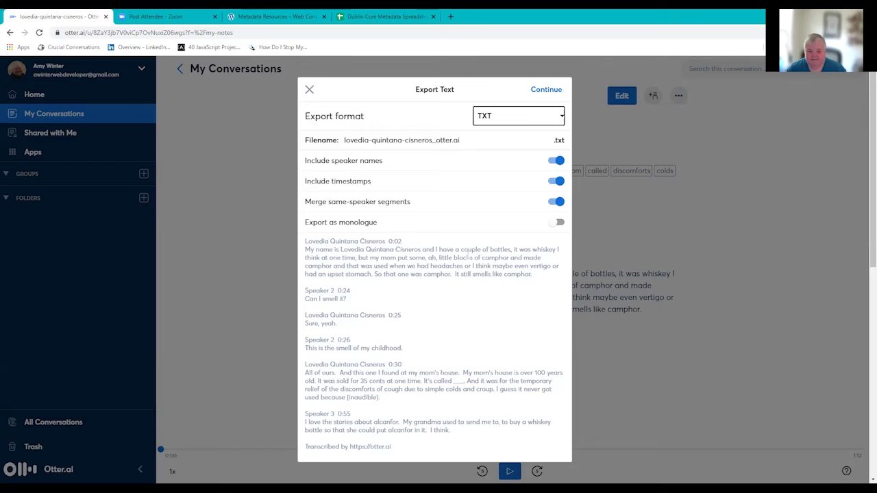
{"action": "scroll", "coordinate": [468, 257], "scroll_direction": "down", "scroll_amount": 2}
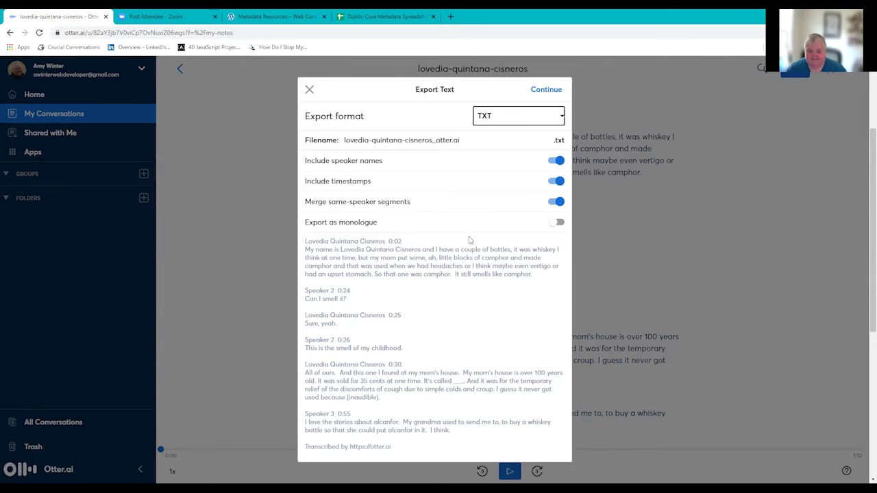
{"action": "left_click", "coordinate": [548, 91]}
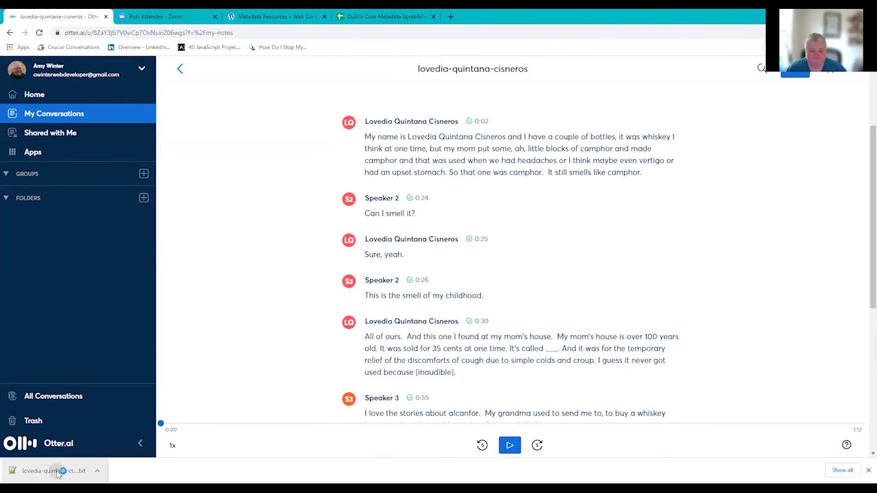
{"action": "left_click", "coordinate": [58, 472]}
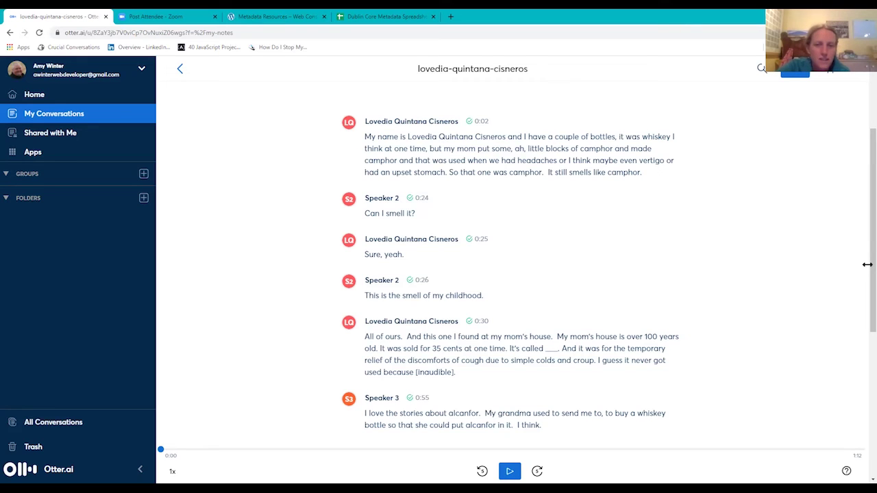
Return from the January transcript to the Otter.ai home page and start an import
{"action": "left_click", "coordinate": [666, 266]}
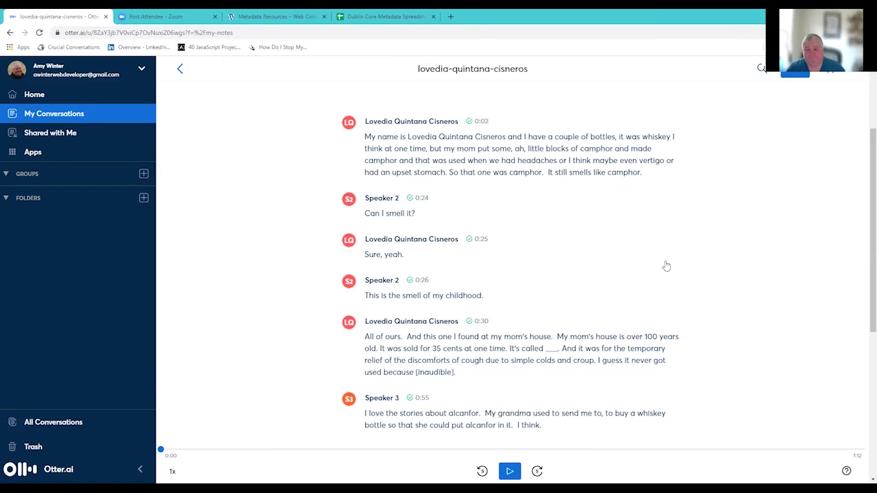
{"action": "scroll", "coordinate": [666, 265], "scroll_direction": "up", "scroll_amount": 3}
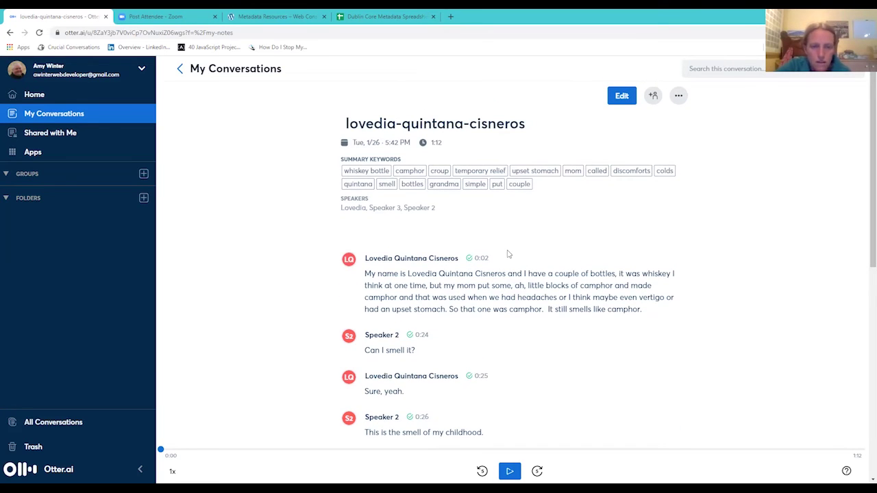
{"action": "left_click", "coordinate": [45, 103]}
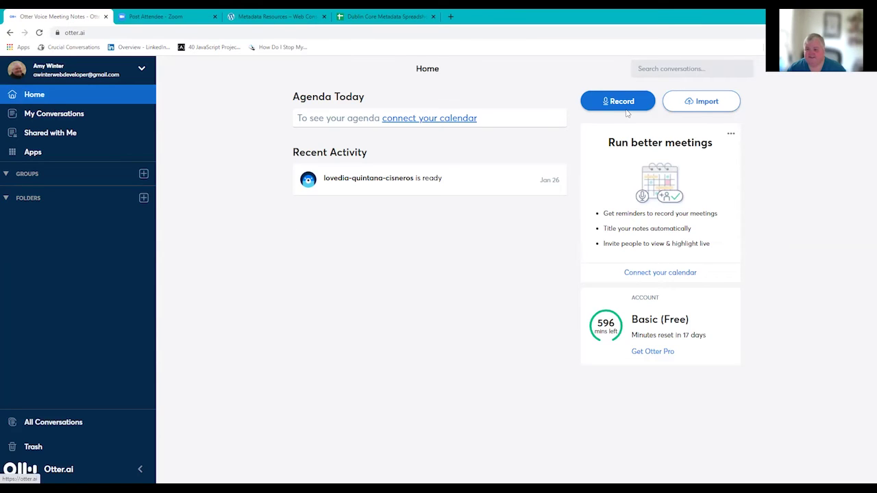
{"action": "left_click", "coordinate": [712, 110]}
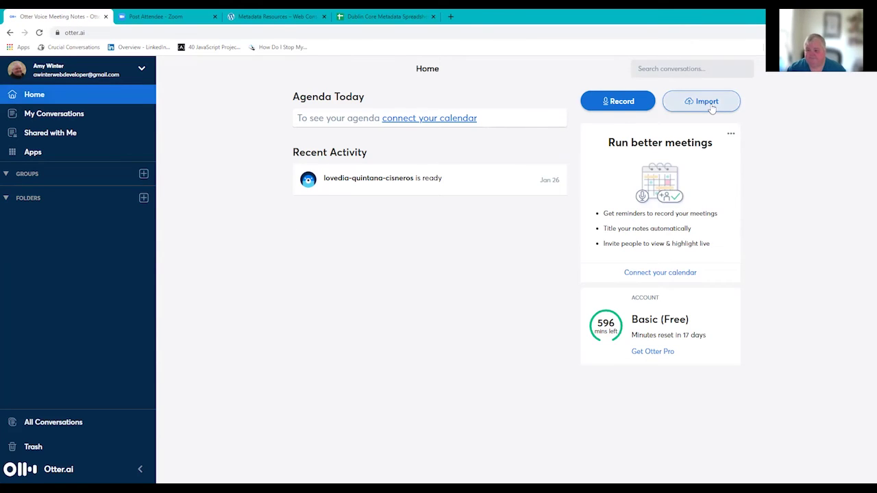